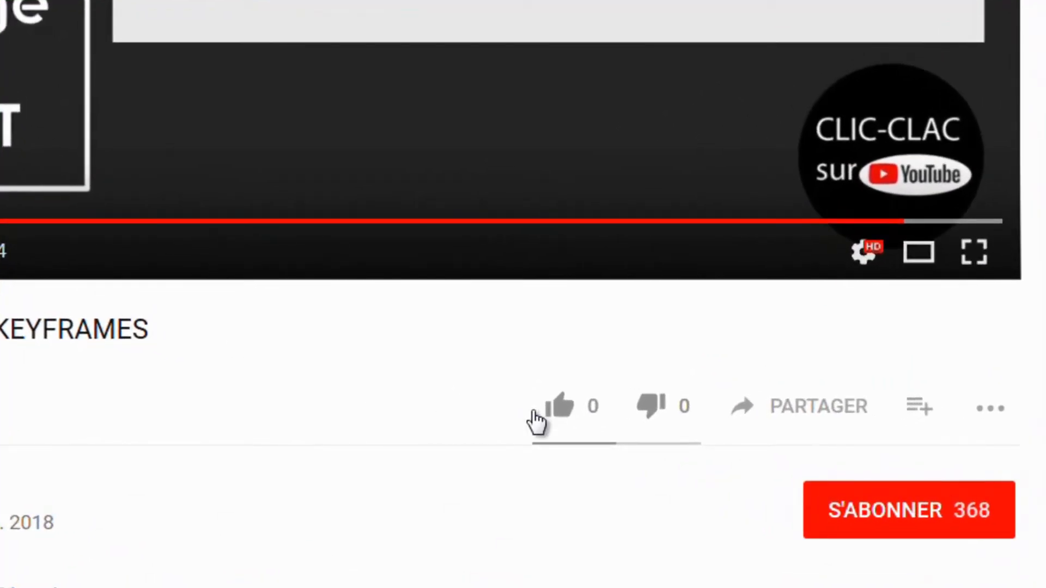
# Like the keyframes tutorial video and subscribe to its channel.
pyautogui.click(561, 421)
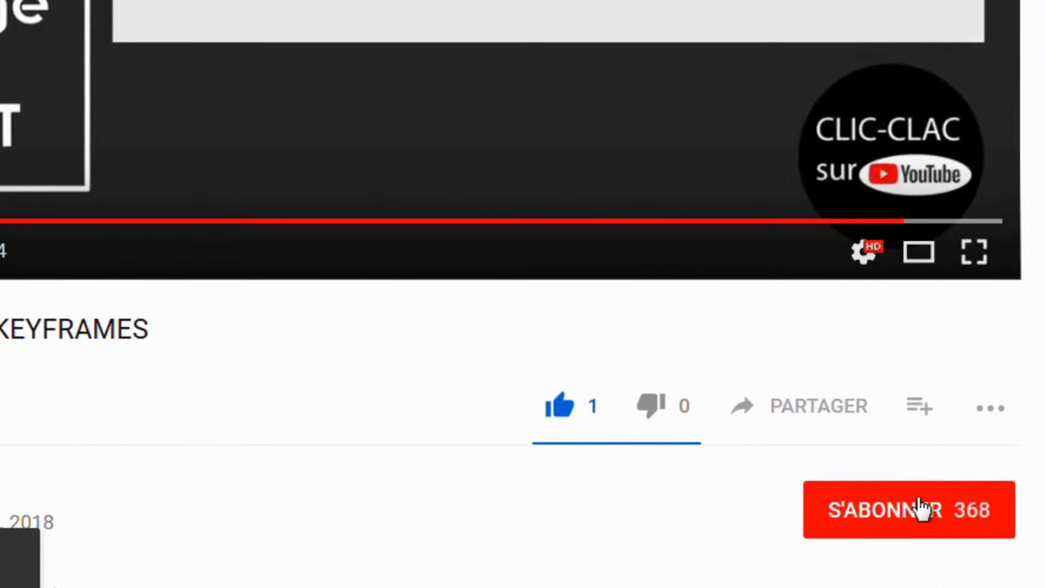
pyautogui.click(915, 527)
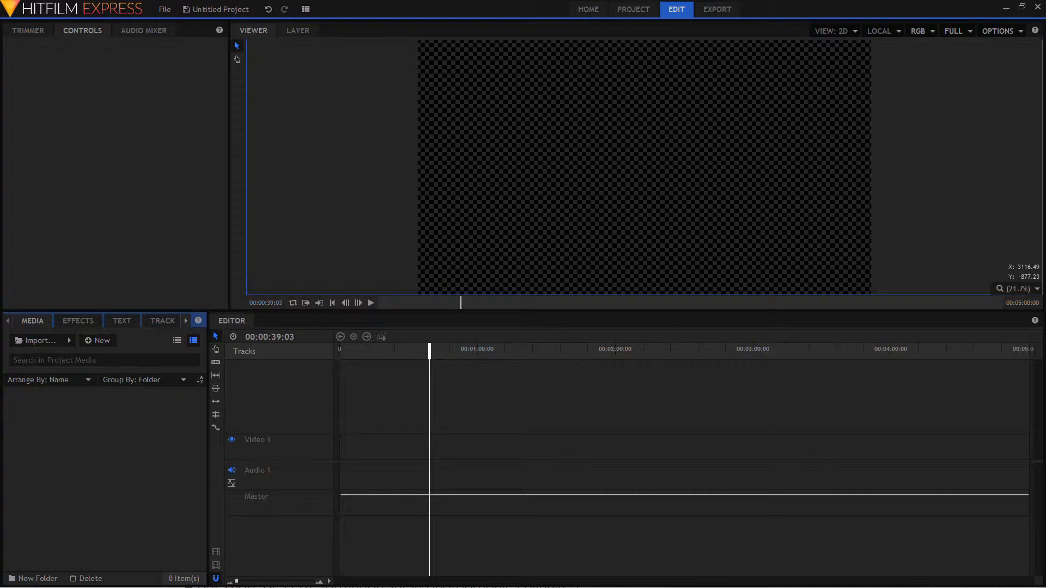
# Import GOPR9608.MP4 and GOPR9609.MP4 and place GOPR9608.MP4 on the Video 1 track, closing the gap before it.
pyautogui.moveTo(1, 305); pyautogui.dragTo(87, 475)
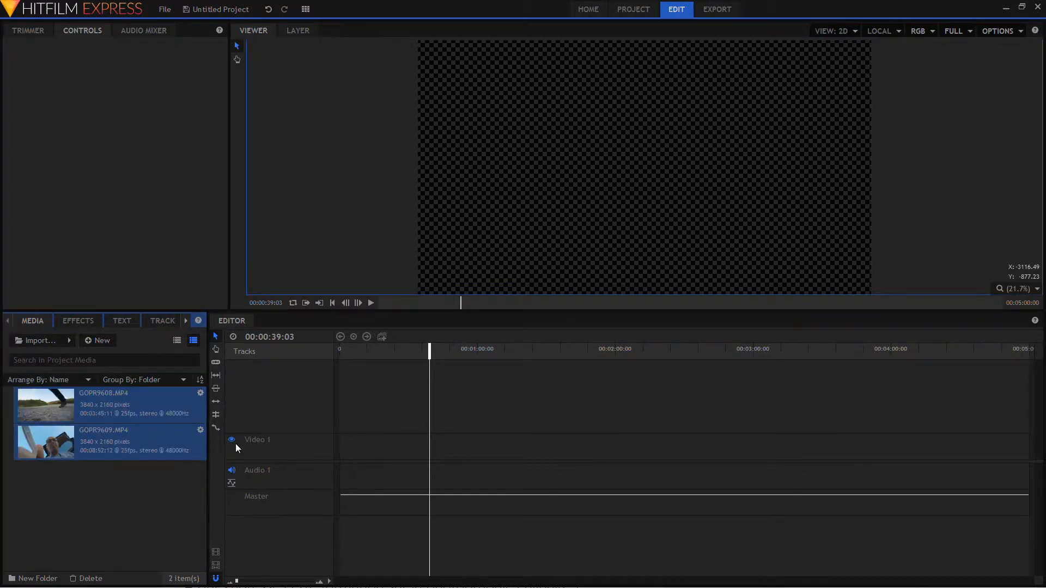
pyautogui.click(142, 416)
pyautogui.moveTo(110, 406); pyautogui.dragTo(387, 454)
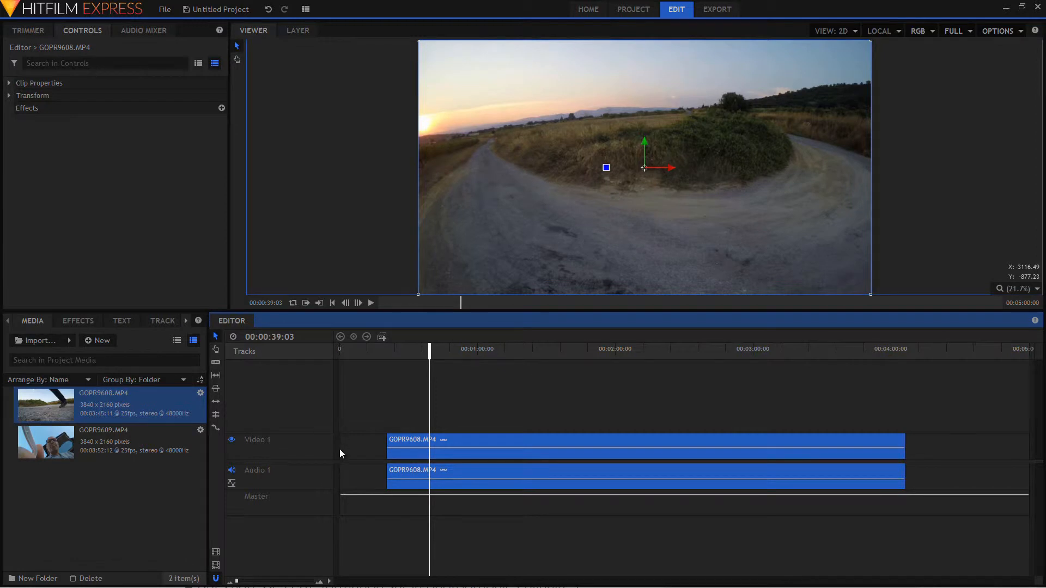
pyautogui.click(365, 449)
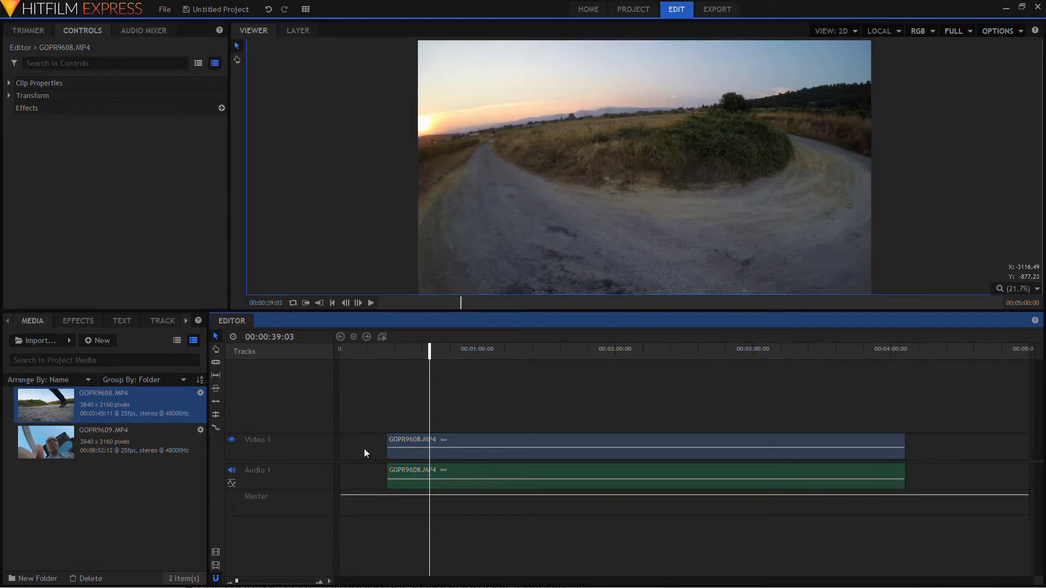
pyautogui.rightClick(364, 449)
pyautogui.click(382, 482)
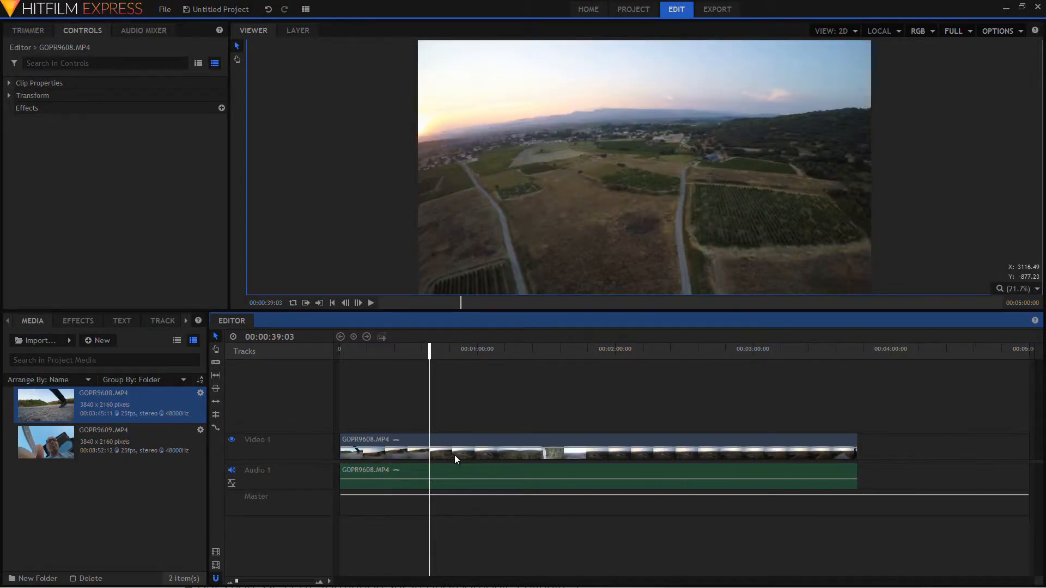
# Preview the frame at 00:00:40:14, search the effects for FISH and apply Action Cam Lens Distort to the GOPR9608.MP4 clip.
pyautogui.moveTo(430, 352); pyautogui.dragTo(432, 353)
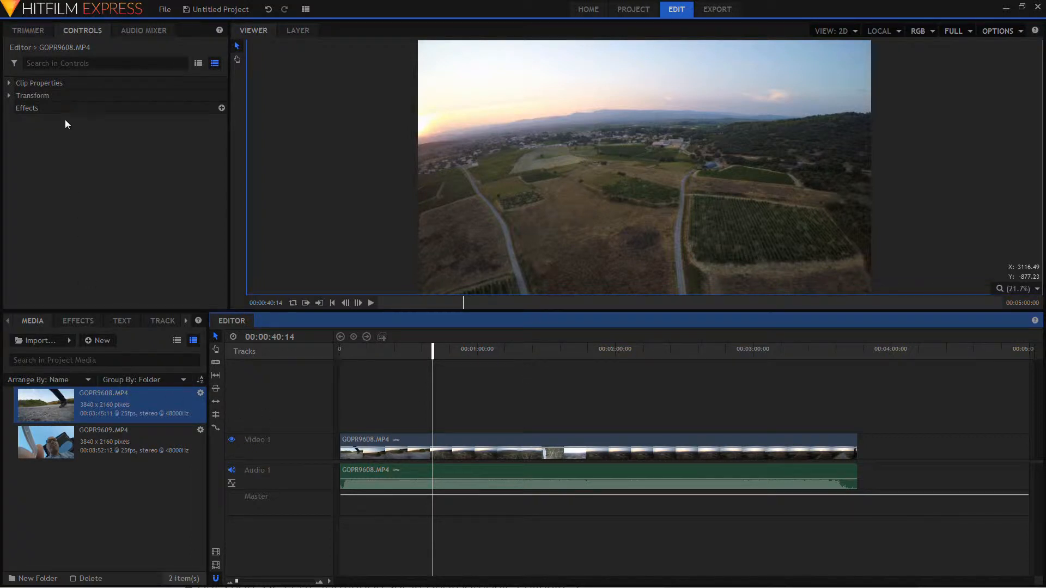
pyautogui.click(75, 318)
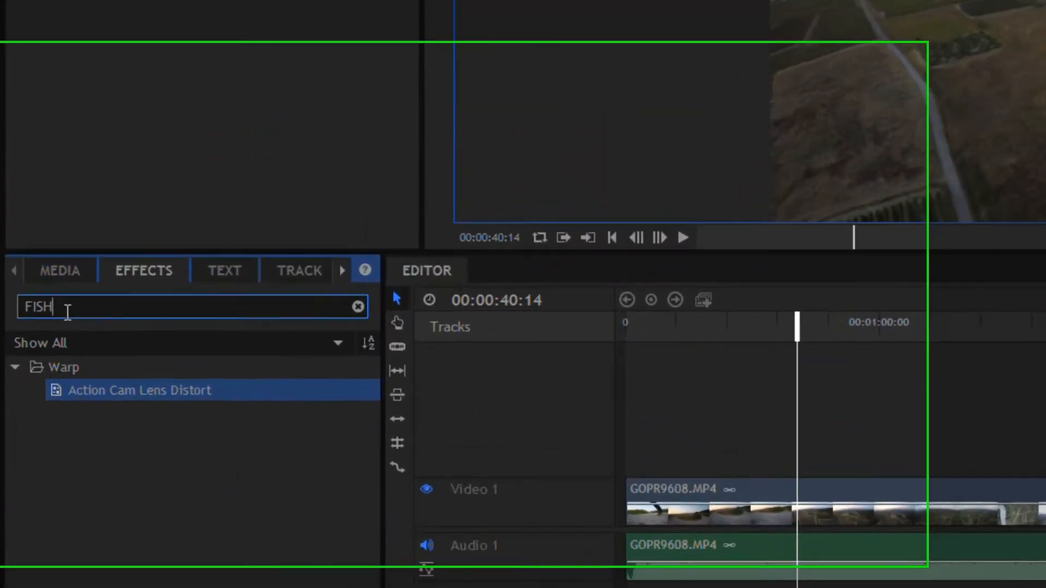
pyautogui.doubleClick(63, 345)
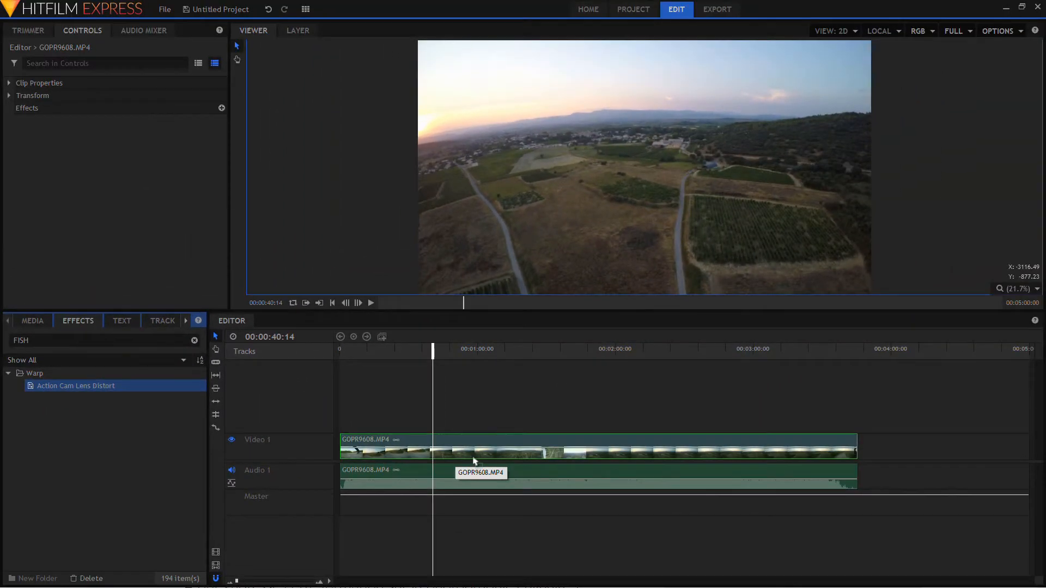
pyautogui.moveTo(474, 460); pyautogui.dragTo(472, 460)
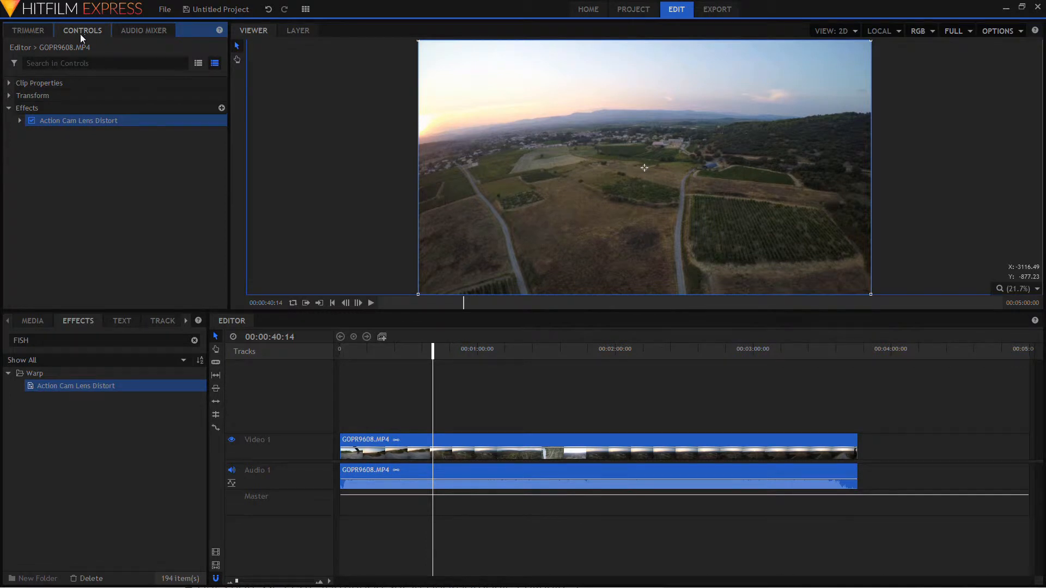
# Set the clip's Action Cam Lens Distort preset to GoPro HERO3+/4 Wide 16x9.
pyautogui.click(19, 120)
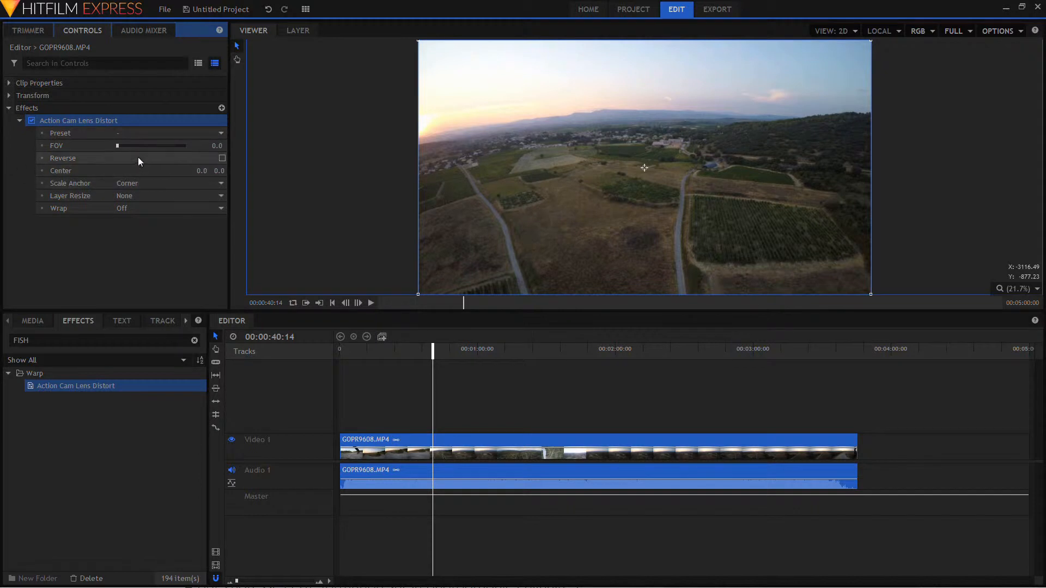
pyautogui.click(221, 135)
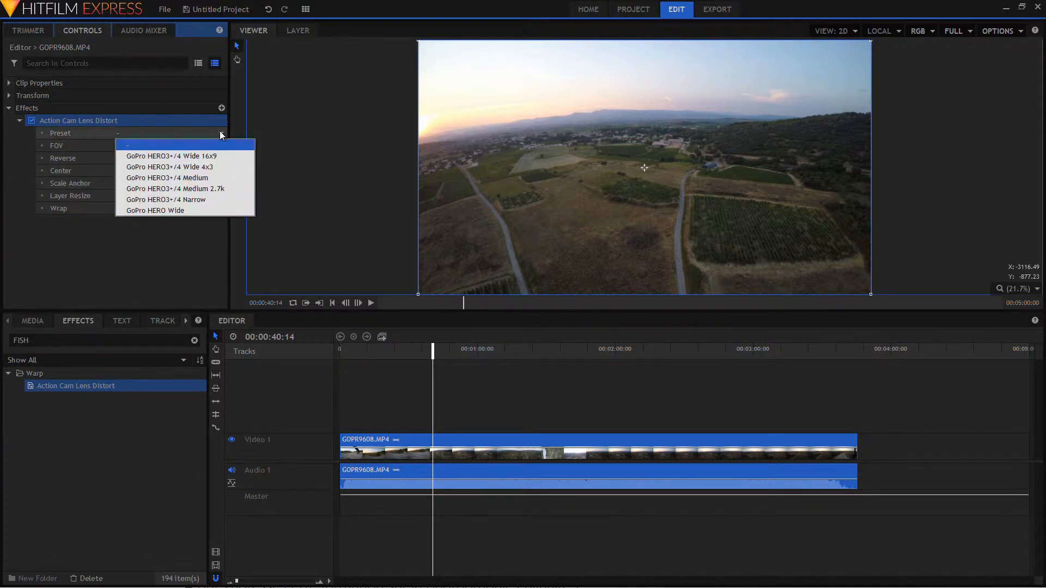
pyautogui.click(206, 155)
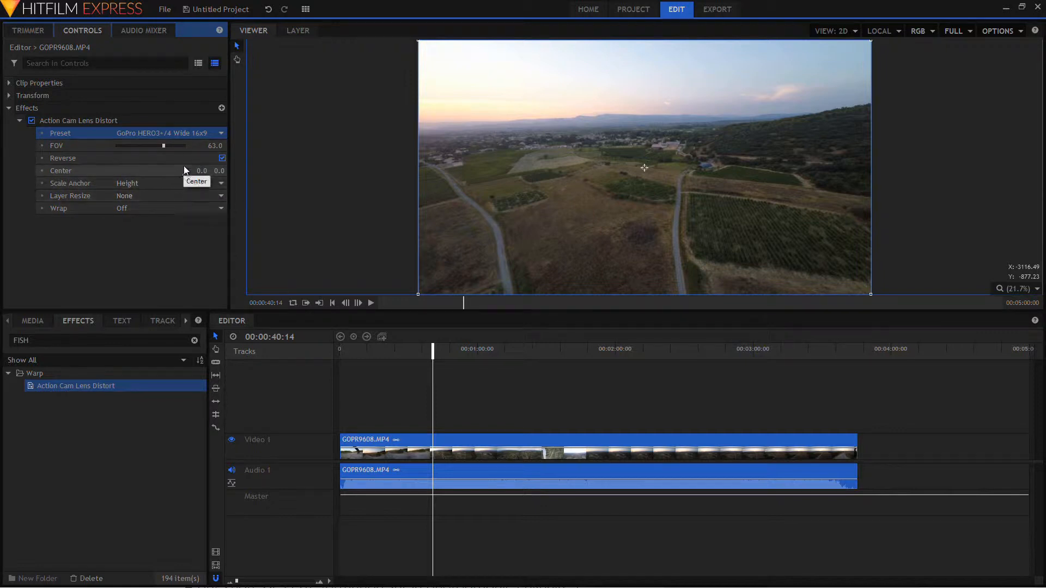
# Try a lens distortion FOV of 70.2 and reapply the GoPro HERO3+/4 Wide 16x9 preset.
pyautogui.moveTo(163, 146); pyautogui.dragTo(172, 148)
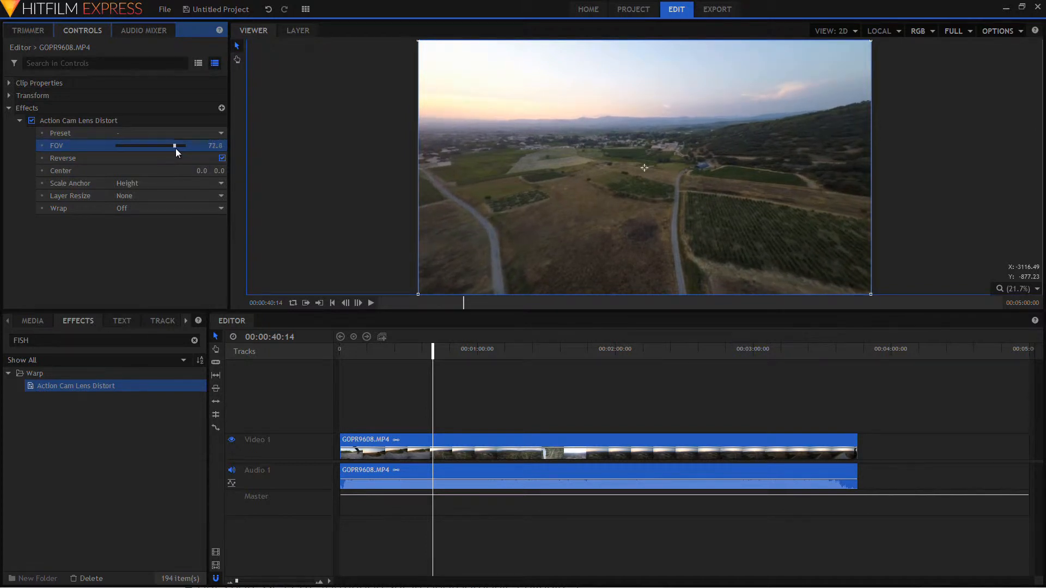
pyautogui.click(211, 145)
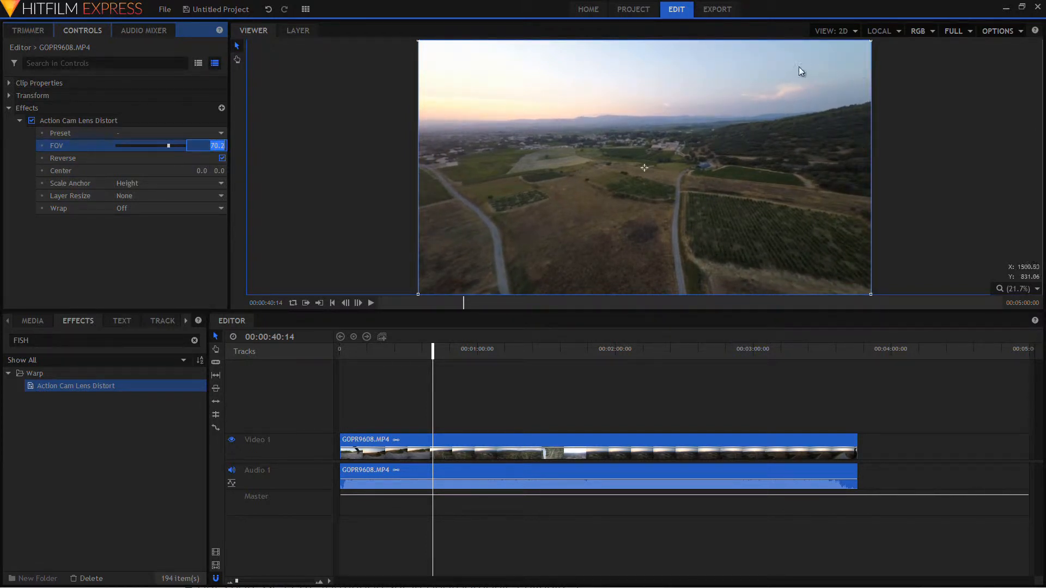
pyautogui.click(221, 132)
pyautogui.click(204, 157)
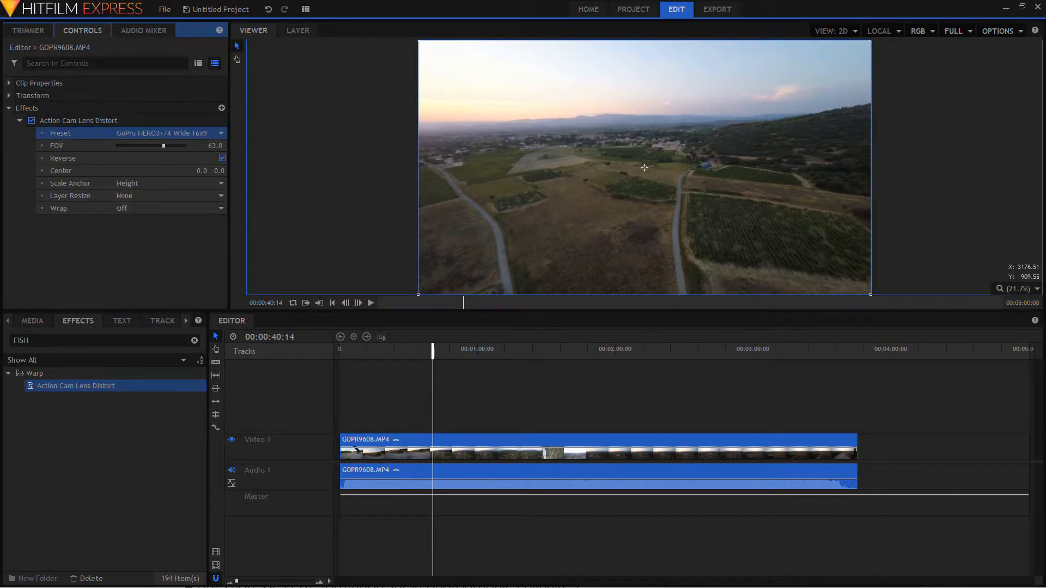
# Create a composite shot from the 1080p Full HD @ 25 fps template with a duration of 00:13:00:00.
pyautogui.click(31, 322)
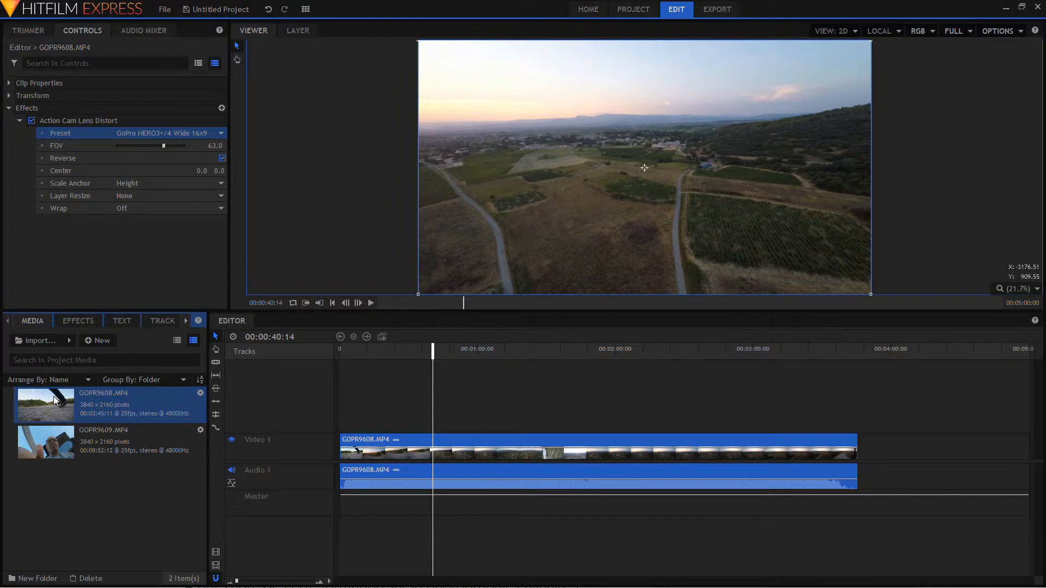
pyautogui.click(97, 341)
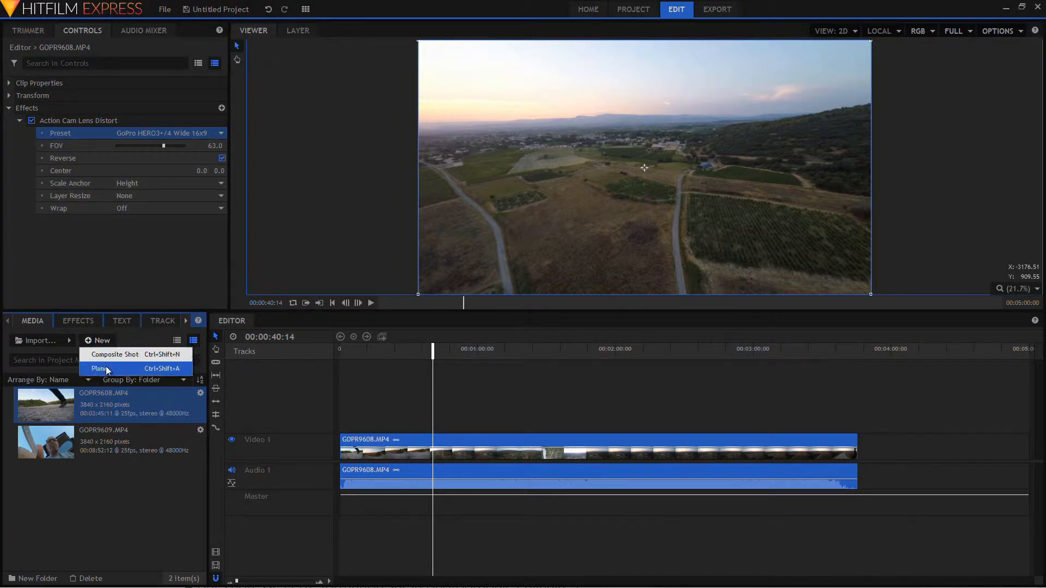
pyautogui.click(110, 355)
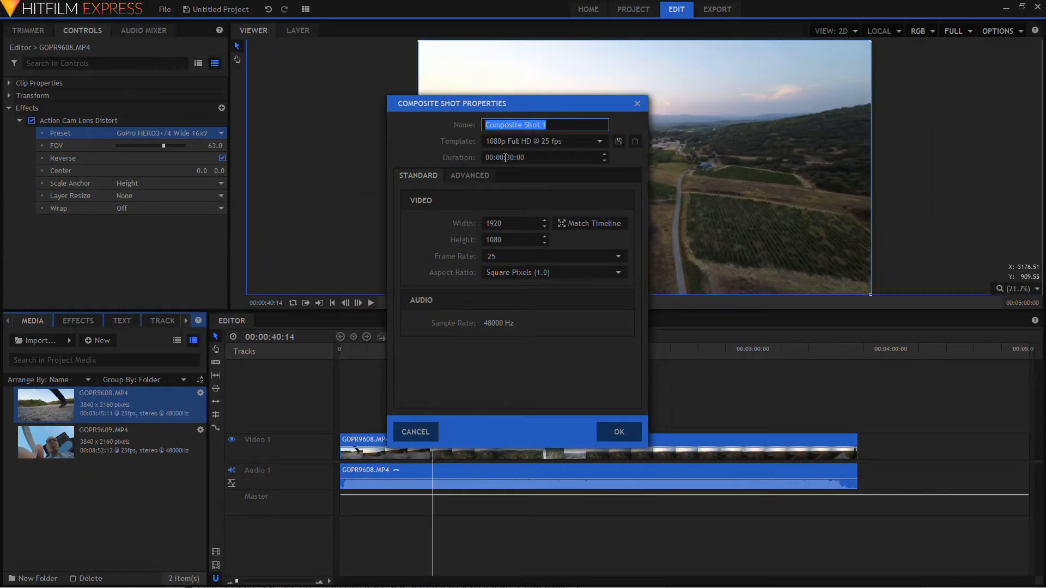
pyautogui.click(505, 157)
pyautogui.write('13')
pyautogui.press('Delete')
pyautogui.press('Delete')
pyautogui.press('Right')
pyautogui.press('Delete')
pyautogui.write('0')
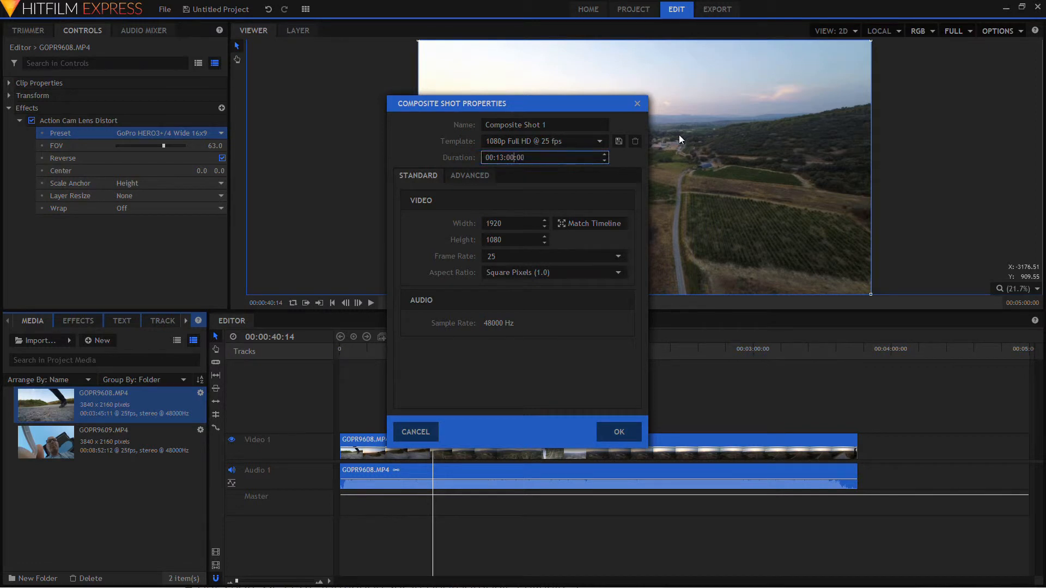
pyautogui.click(604, 430)
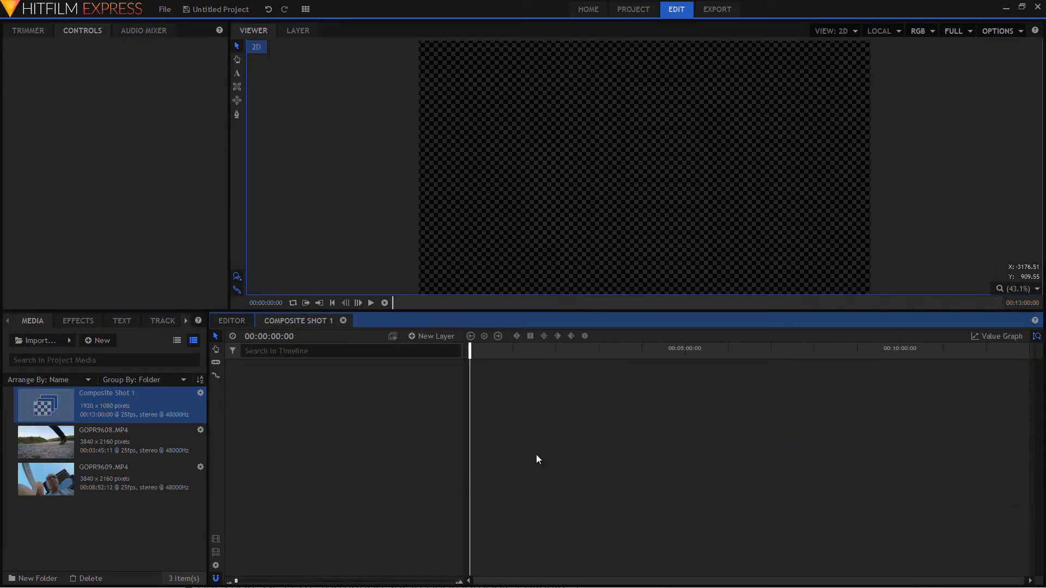
# Add both GoPro clips to the composite shot and place GOPR9609.MP4 directly after the end of GOPR9608.MP4.
pyautogui.click(55, 444)
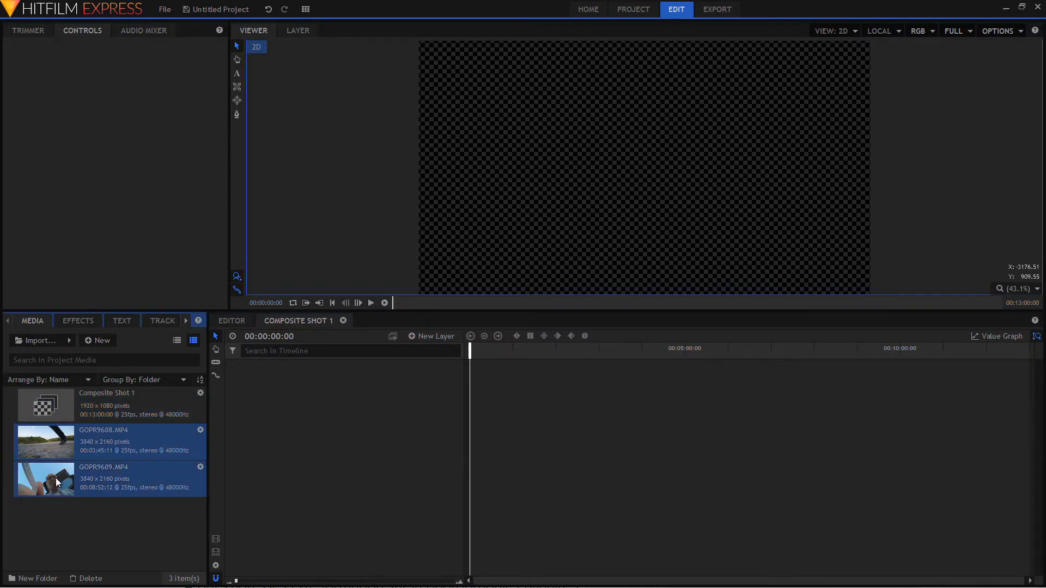
pyautogui.moveTo(44, 441); pyautogui.dragTo(397, 450)
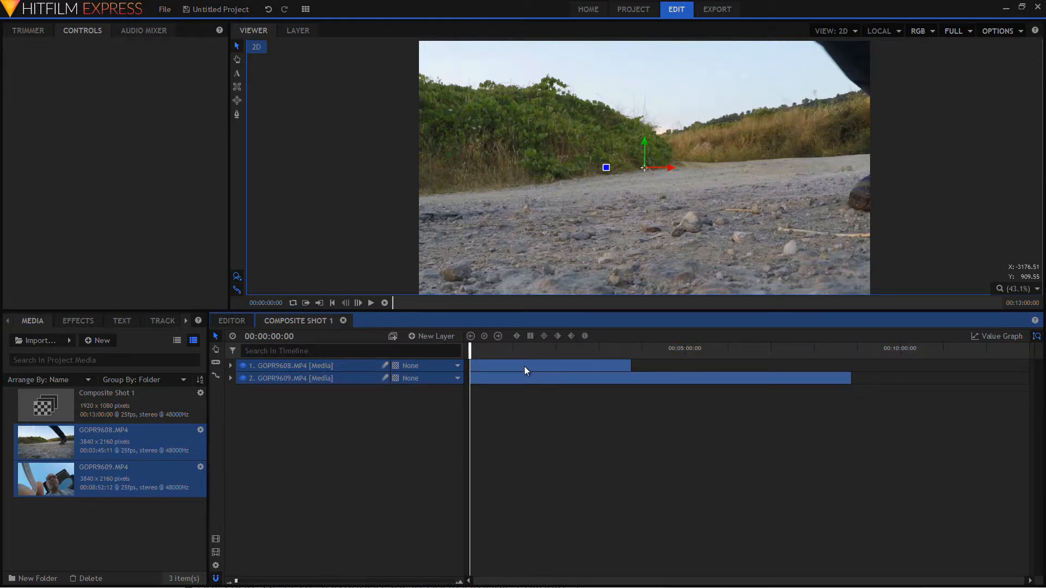
pyautogui.moveTo(503, 379); pyautogui.dragTo(665, 377)
pyautogui.click(331, 378)
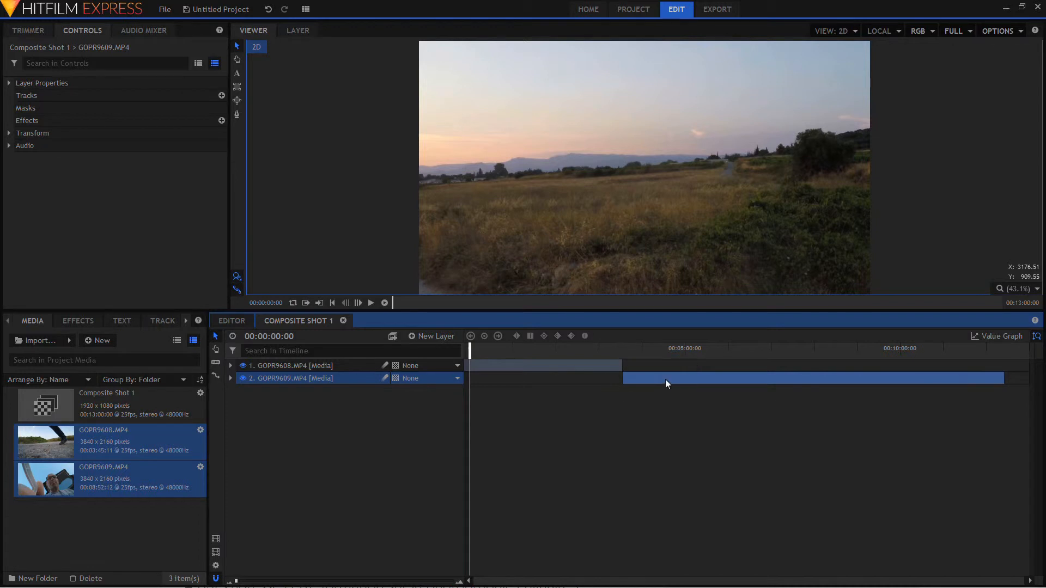
# Apply the Action Cam Lens Distort effect to both the GOPR9608.MP4 and GOPR9609.MP4 layers.
pyautogui.click(314, 366)
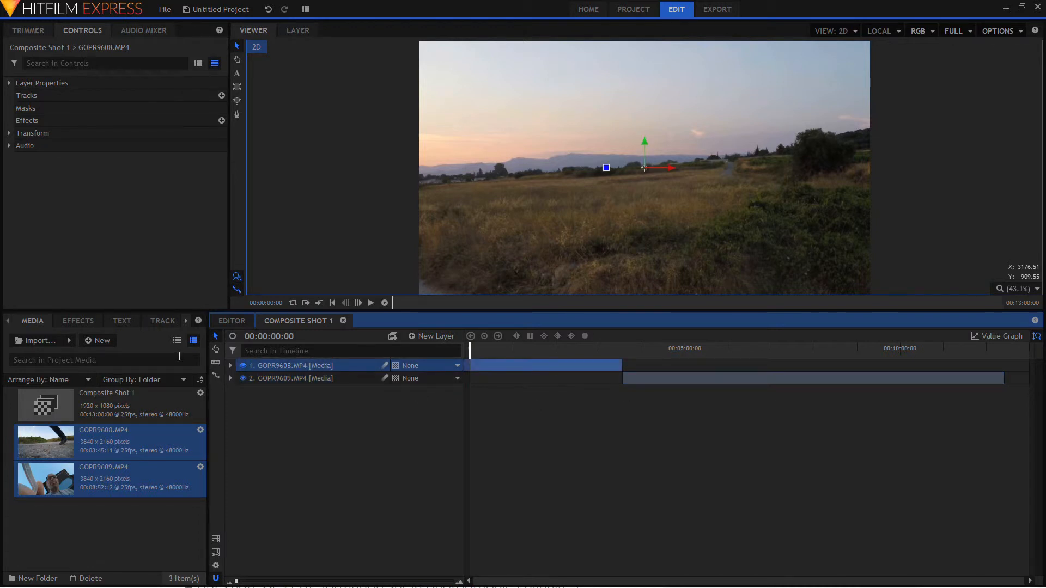
pyautogui.click(83, 322)
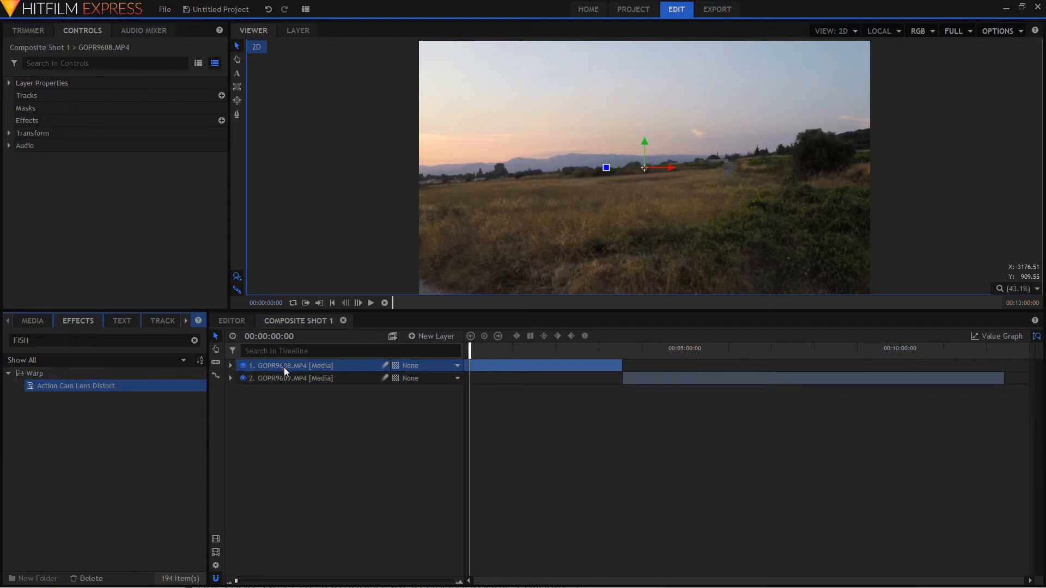
pyautogui.moveTo(101, 385); pyautogui.dragTo(260, 370)
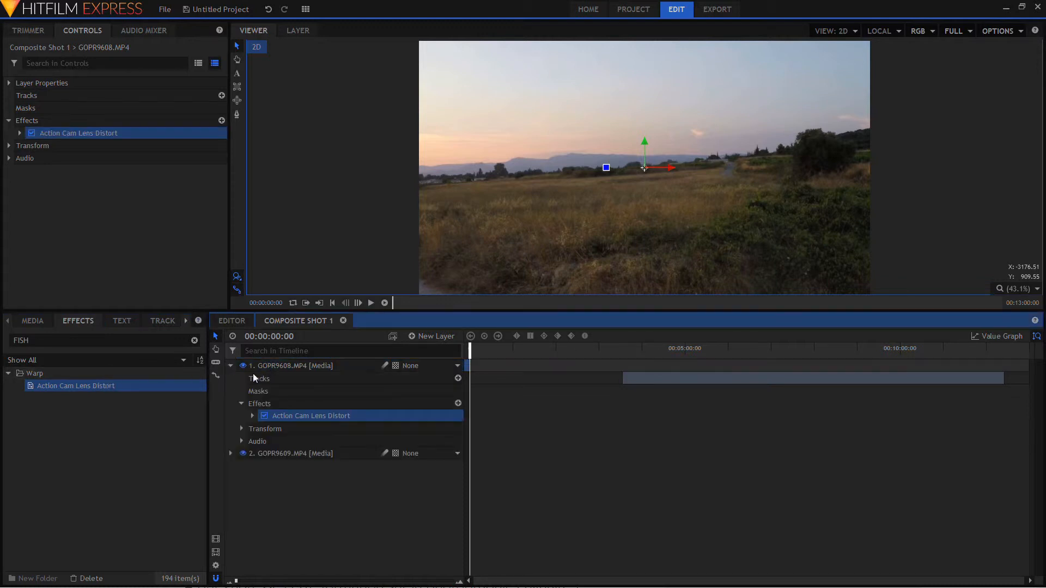
pyautogui.moveTo(120, 388); pyautogui.dragTo(269, 451)
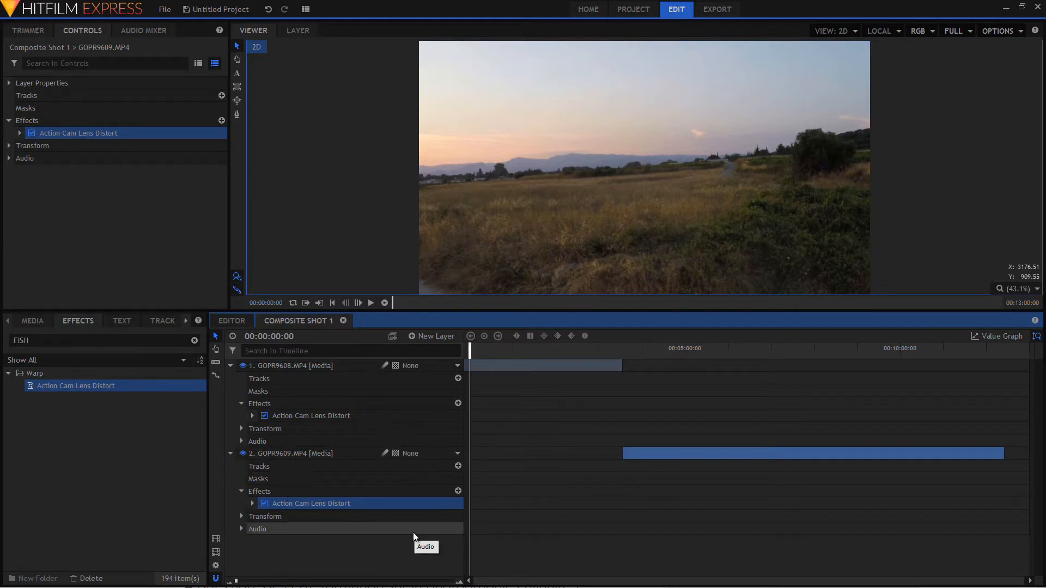
# Set the lens distortion preset on the GOPR9608.MP4 layer to GoPro HERO3+/4 Wide 16x9.
pyautogui.click(252, 416)
pyautogui.click(339, 429)
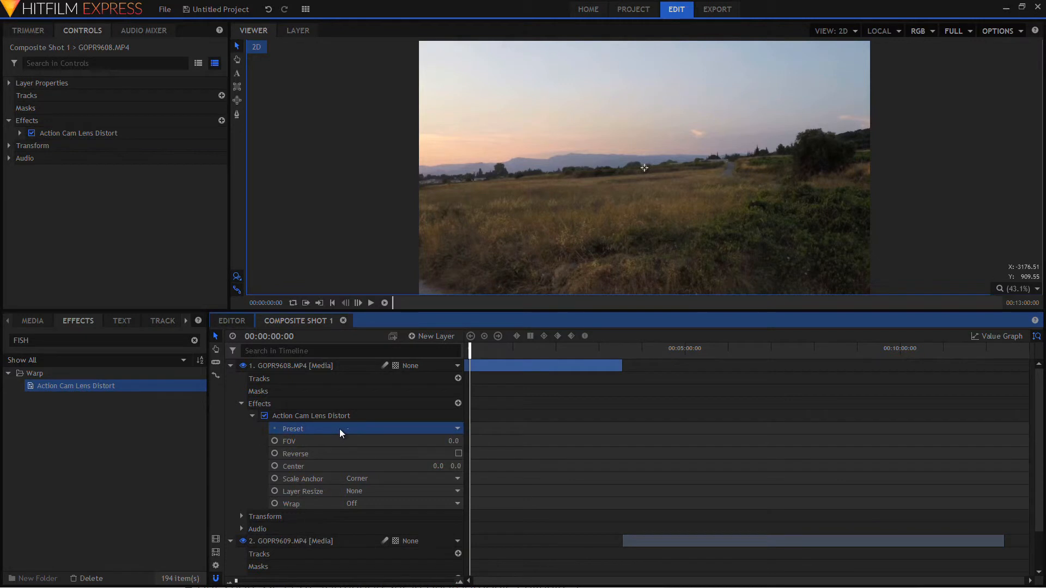
pyautogui.click(394, 430)
pyautogui.click(398, 456)
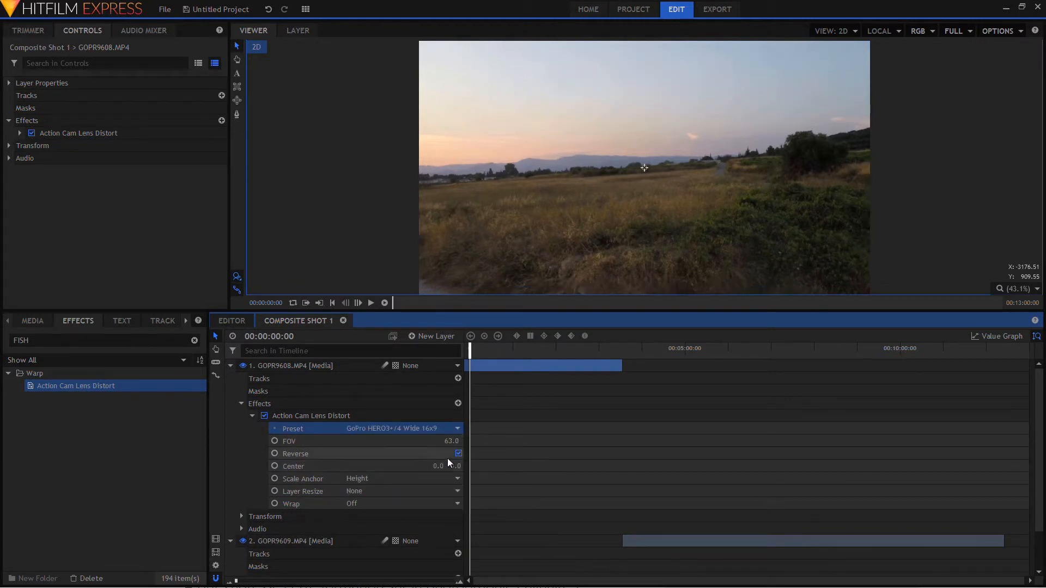
pyautogui.scroll(-2, 412, 475)
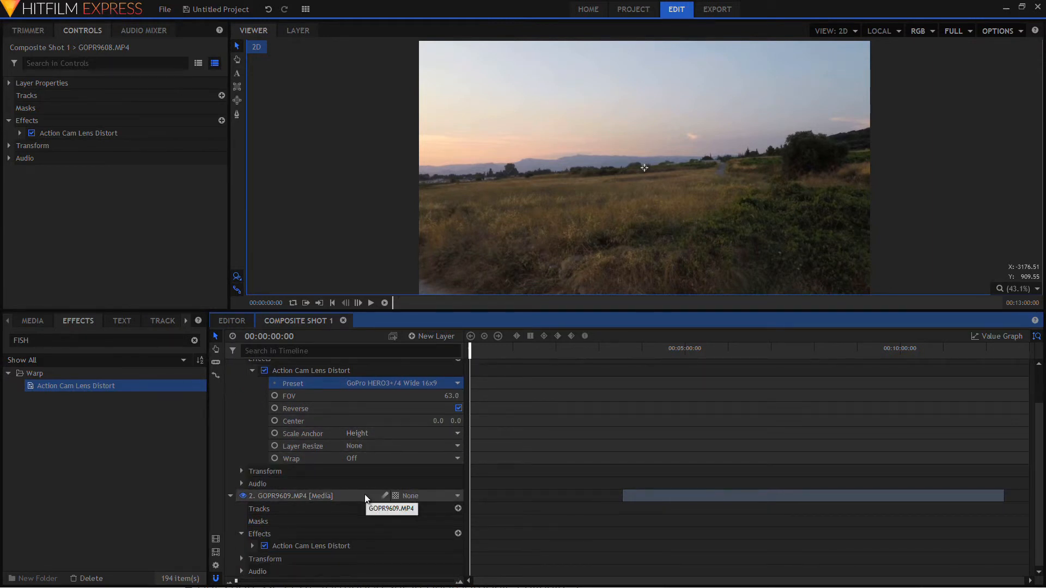
pyautogui.scroll(2, 364, 495)
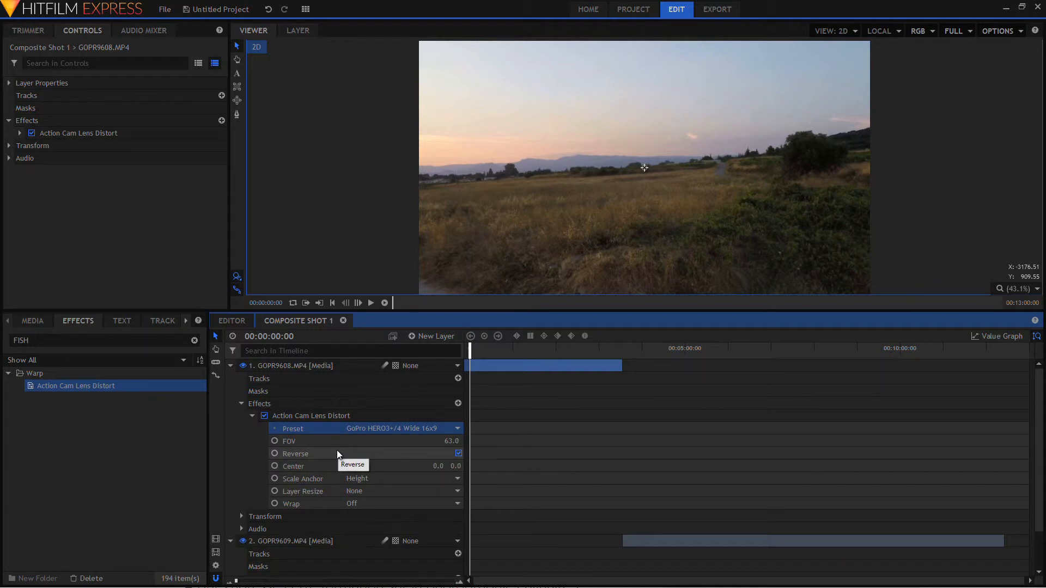
# Remove the Action Cam Lens Distort effect from both clip layers in the composite shot.
pyautogui.rightClick(333, 418)
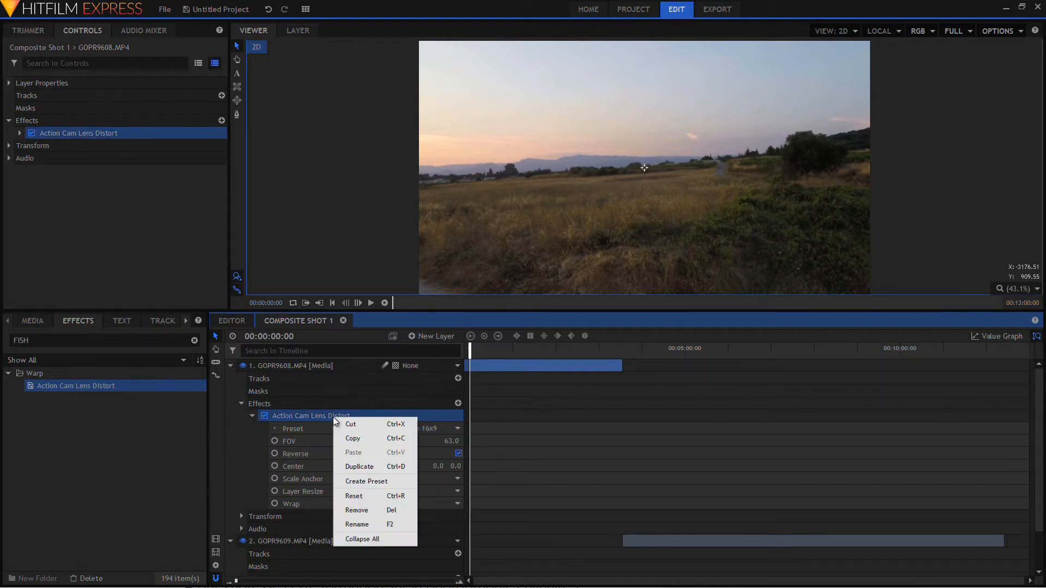
pyautogui.click(364, 510)
pyautogui.rightClick(333, 496)
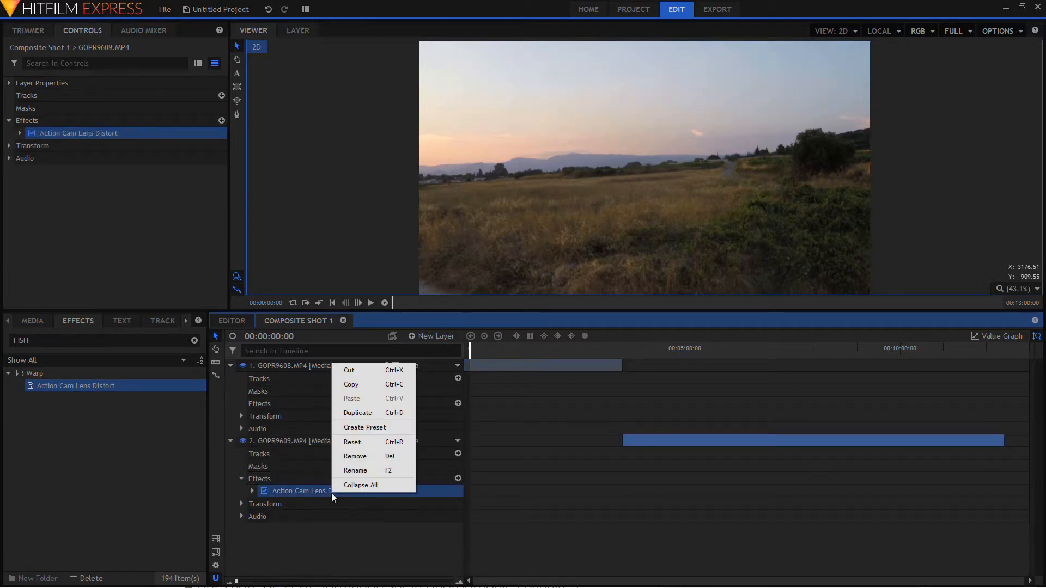
pyautogui.click(378, 458)
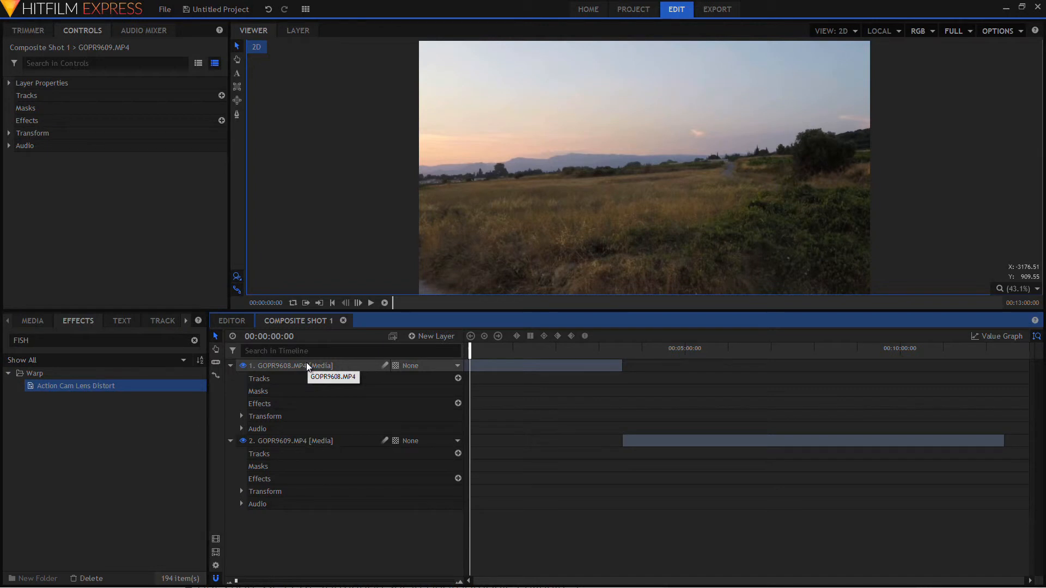
# Add a grade layer above both GoPro clips and apply the Action Cam Lens Distort effect to it.
pyautogui.click(443, 335)
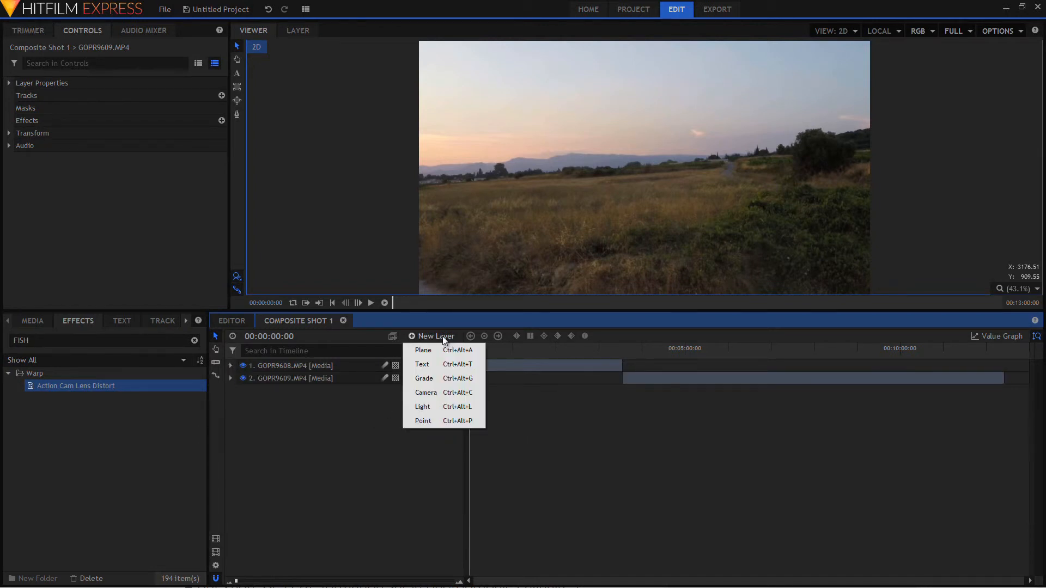
pyautogui.click(445, 383)
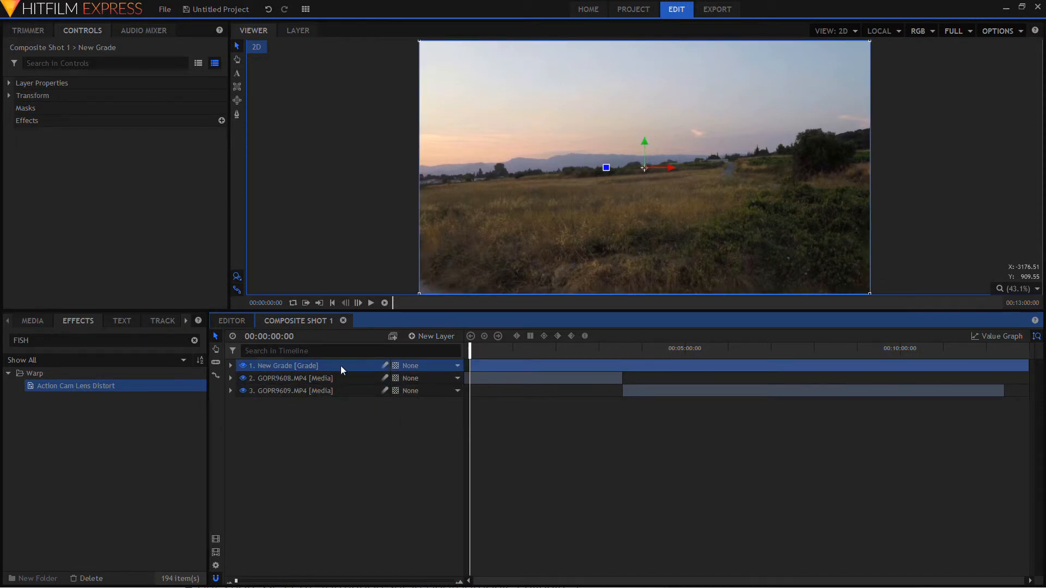
pyautogui.moveTo(99, 388); pyautogui.dragTo(299, 371)
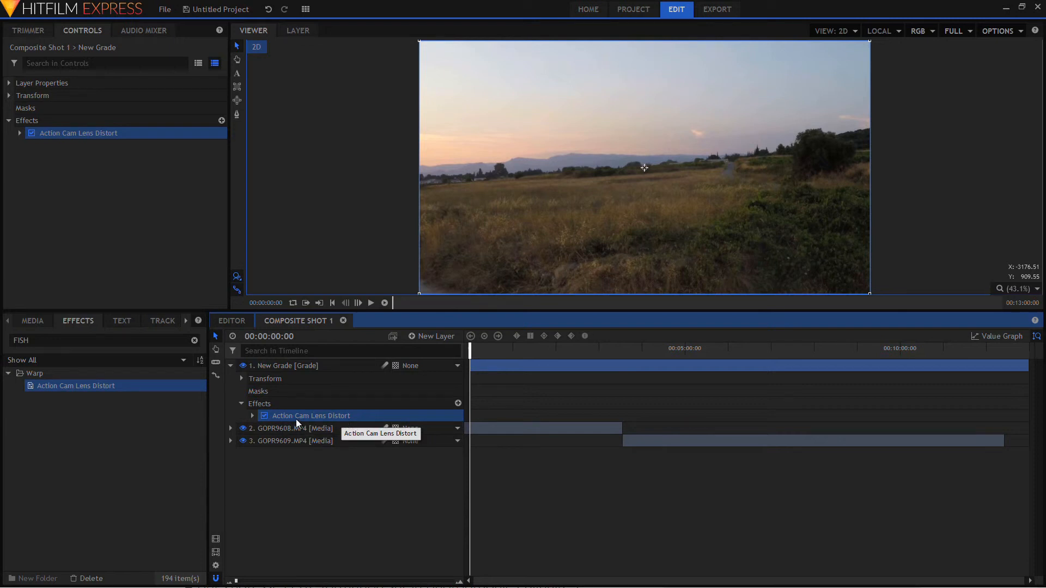
# Set the lens distortion preset on the grade layer to GoPro HERO3+/4 Wide 16x9.
pyautogui.click(254, 416)
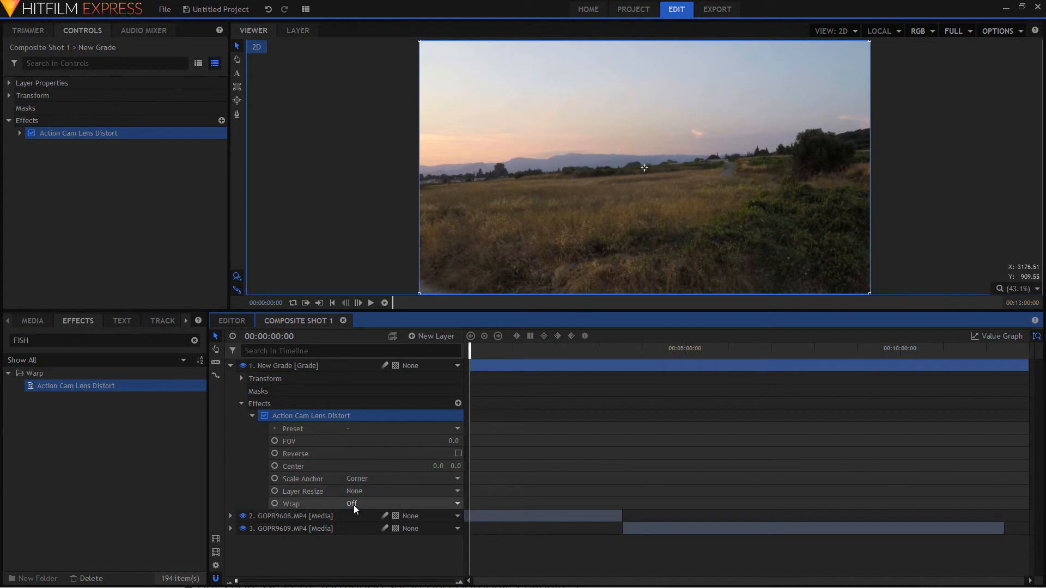
pyautogui.click(441, 430)
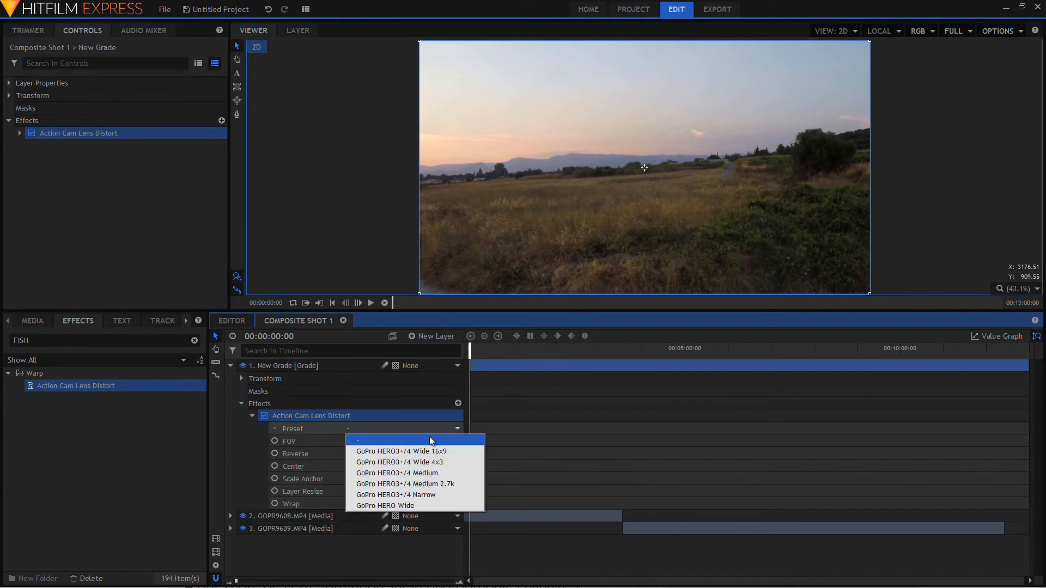
pyautogui.click(415, 451)
# Compare the picture with the grade layer's lens distortion effect off and on at points within both clips.
pyautogui.click(550, 354)
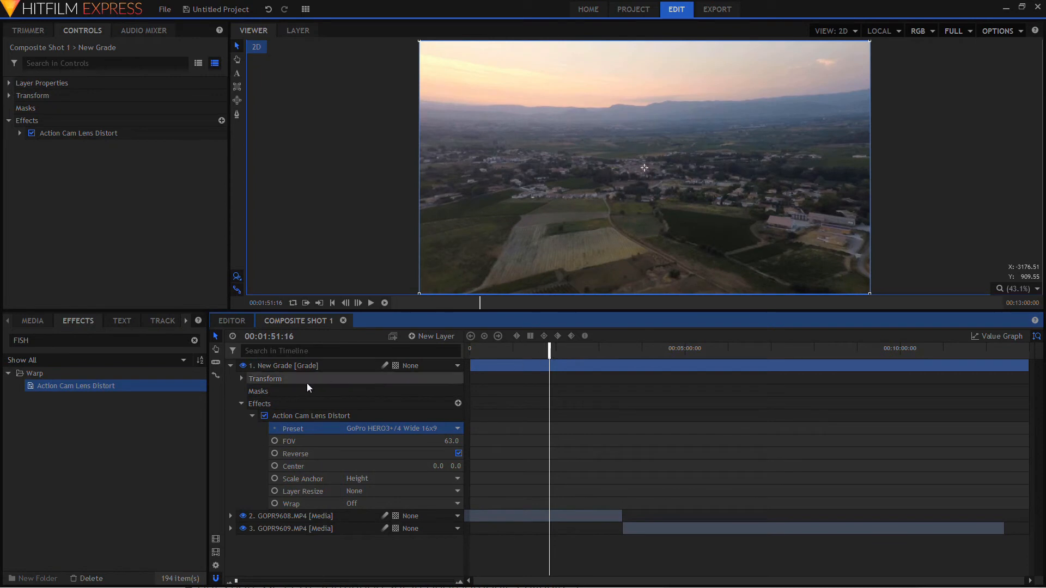
pyautogui.click(265, 418)
pyautogui.click(265, 417)
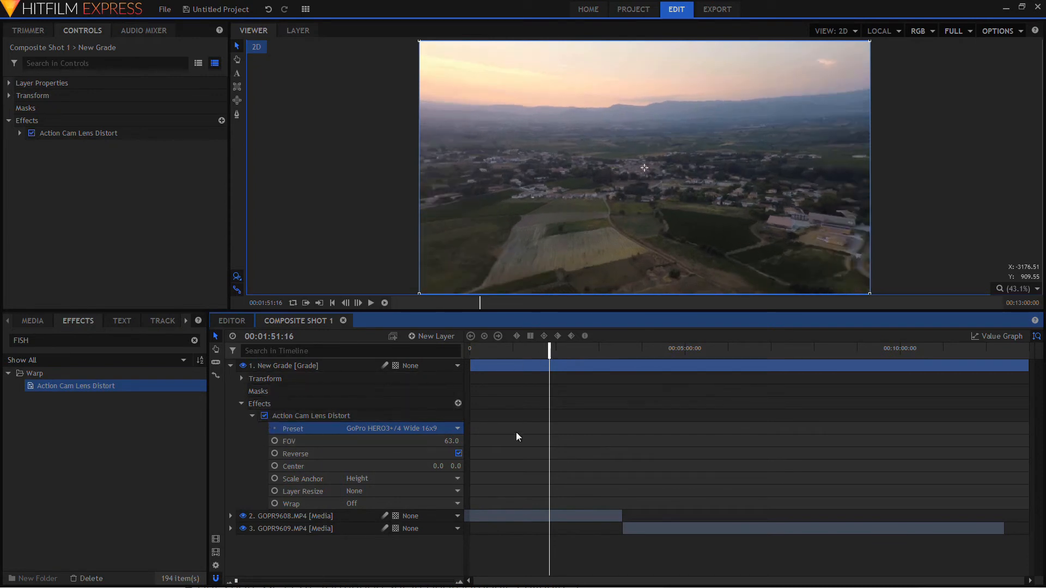
pyautogui.click(776, 354)
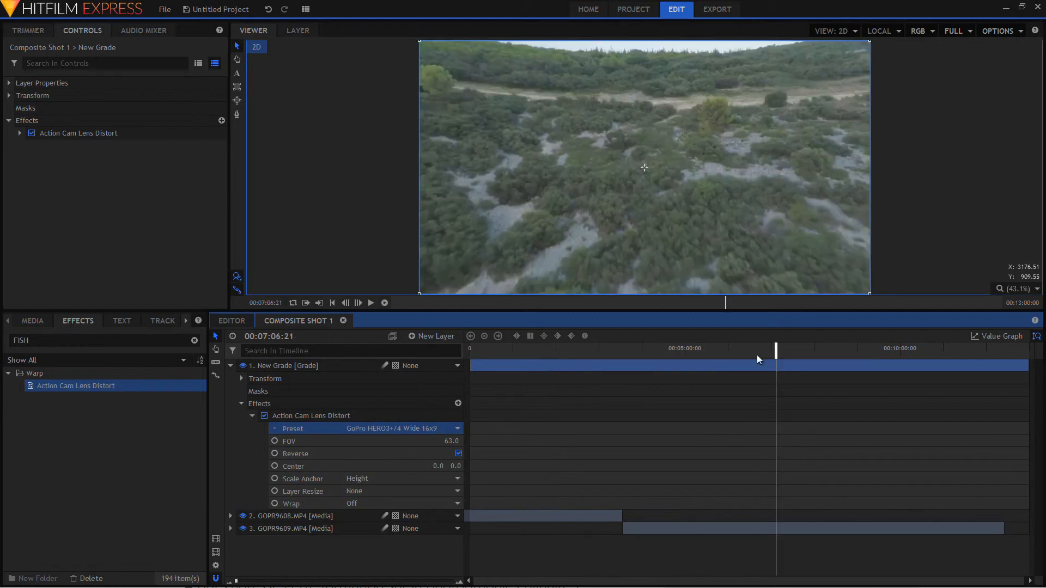
pyautogui.moveTo(776, 354); pyautogui.dragTo(813, 354)
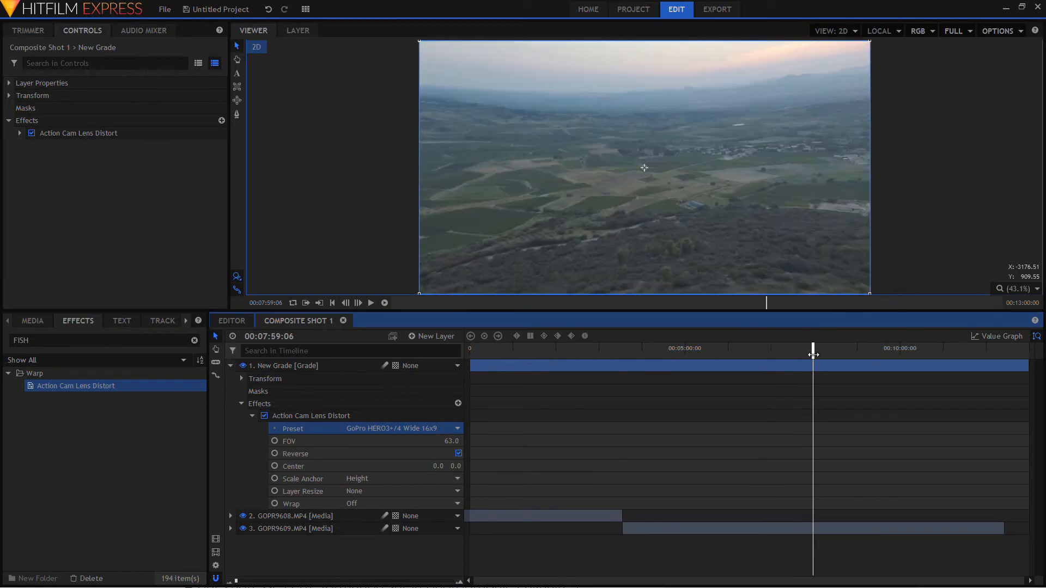
pyautogui.click(265, 415)
pyautogui.click(264, 416)
# Slice the grade layer at 00:05:22:20, partway through GOPR9609.MP4, and delete the portion after the cut.
pyautogui.moveTo(810, 353); pyautogui.dragTo(701, 361)
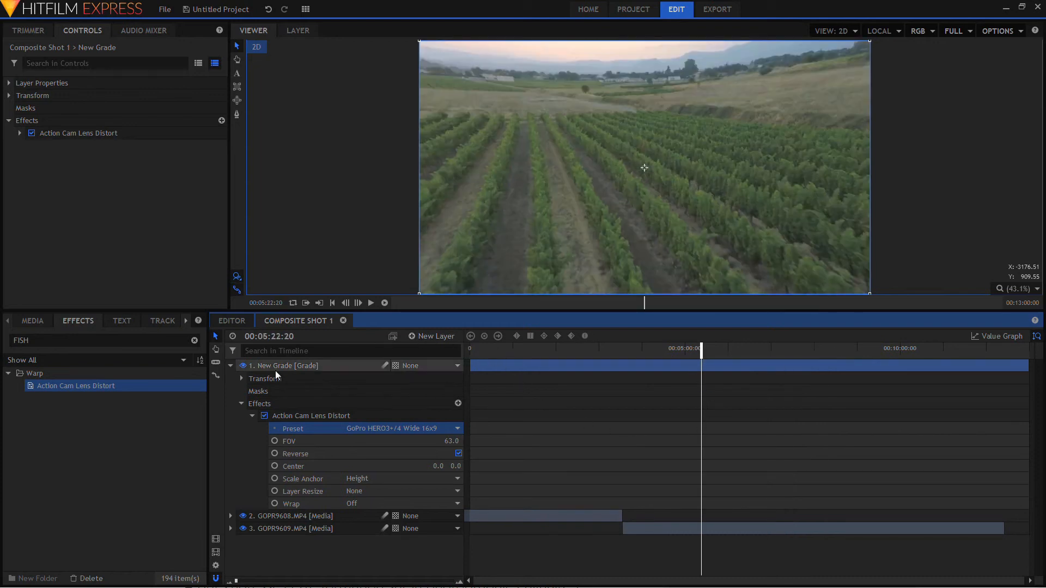
pyautogui.click(217, 361)
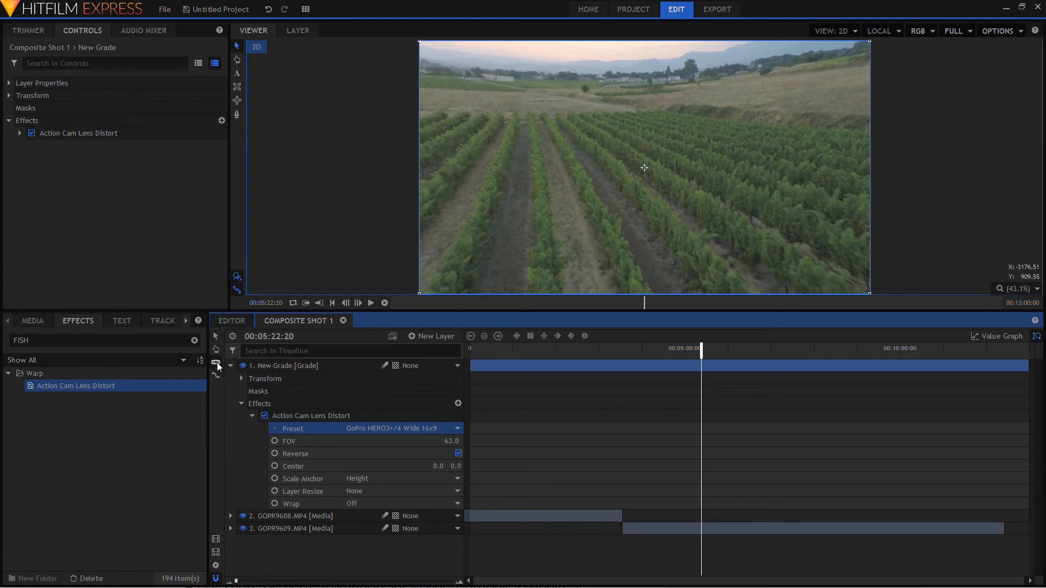
pyautogui.click(705, 367)
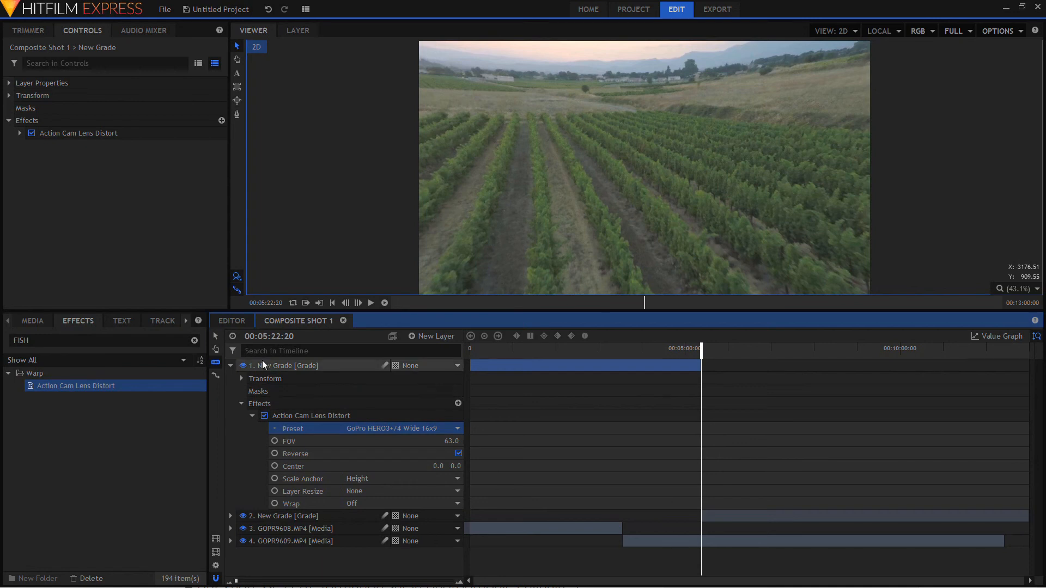
pyautogui.click(215, 337)
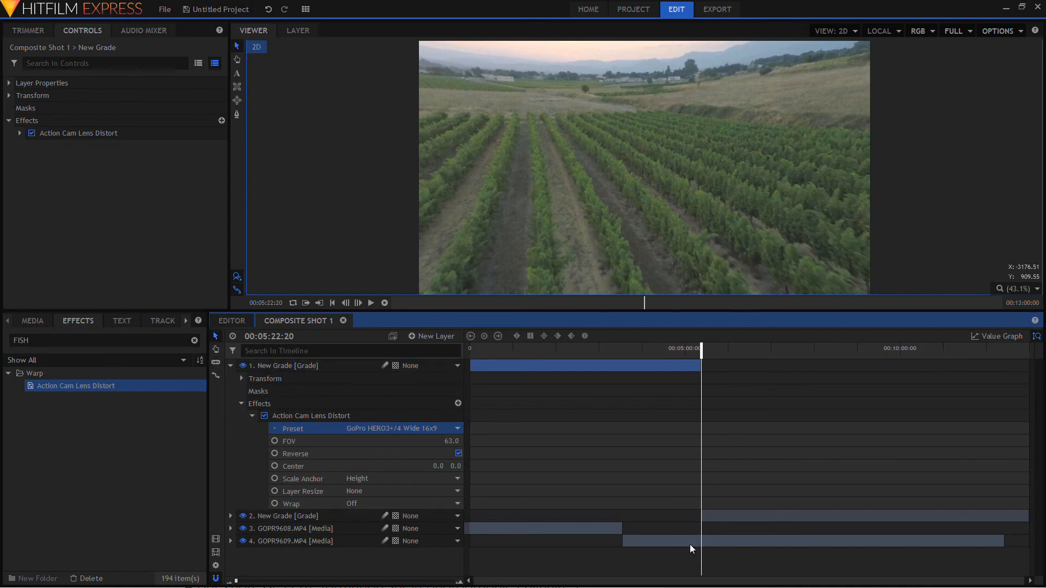
pyautogui.click(761, 516)
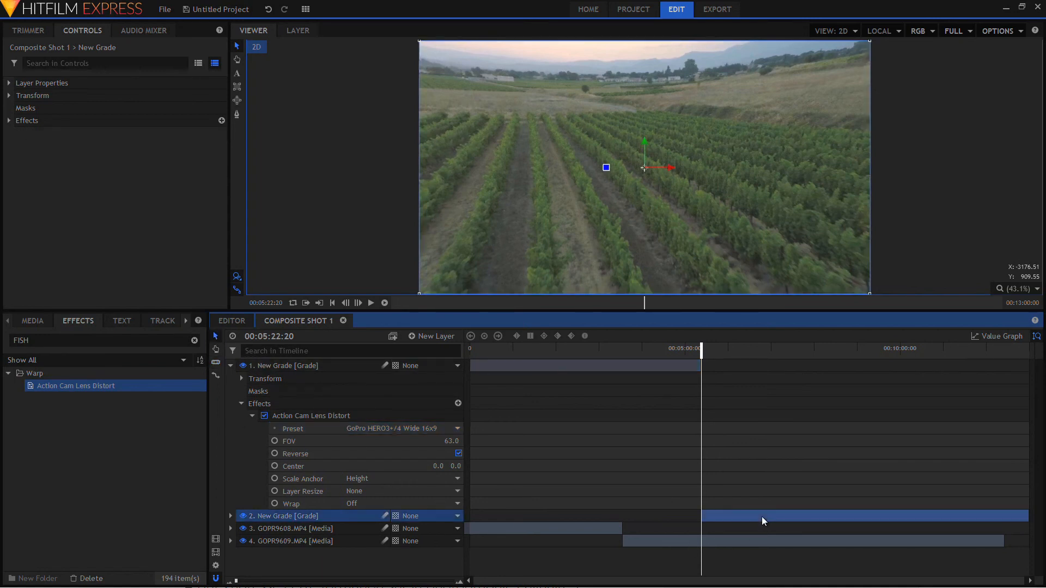
pyautogui.press('Delete')
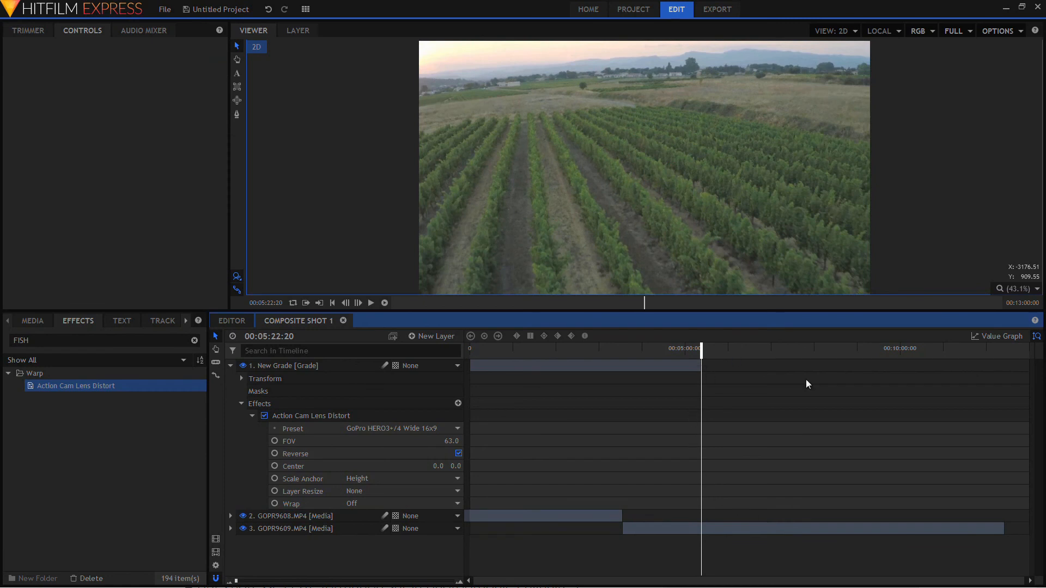
# Step frame by frame back and forth across the grade layer's end to compare corrected and uncorrected footage.
pyautogui.press('Left')
pyautogui.press('Left')
pyautogui.press('Left')
pyautogui.press('Left')
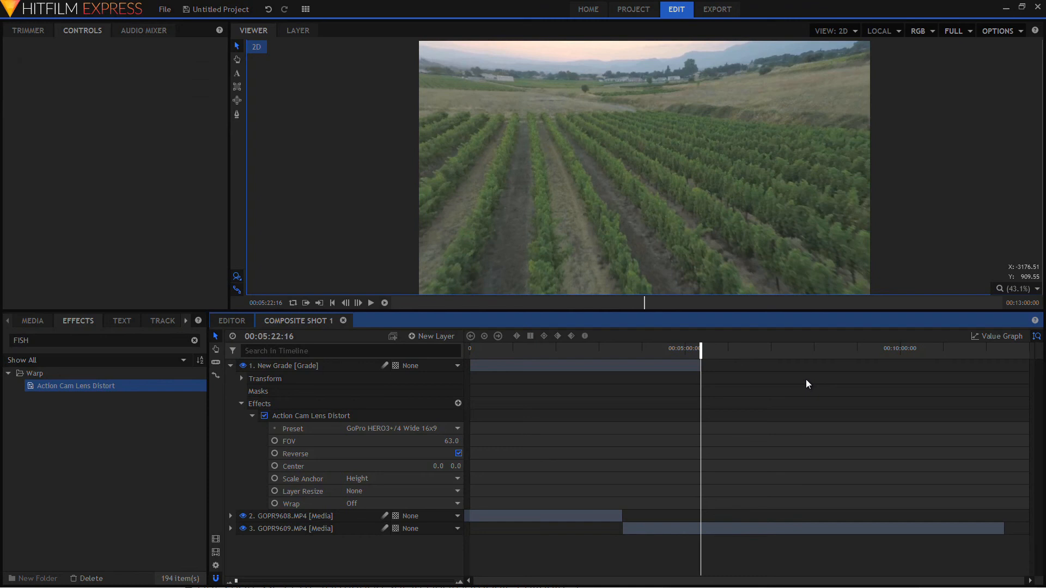
pyautogui.press('Right')
pyautogui.press('Right')
pyautogui.press('Right')
pyautogui.press('Right')
pyautogui.press('Right')
pyautogui.press('Right')
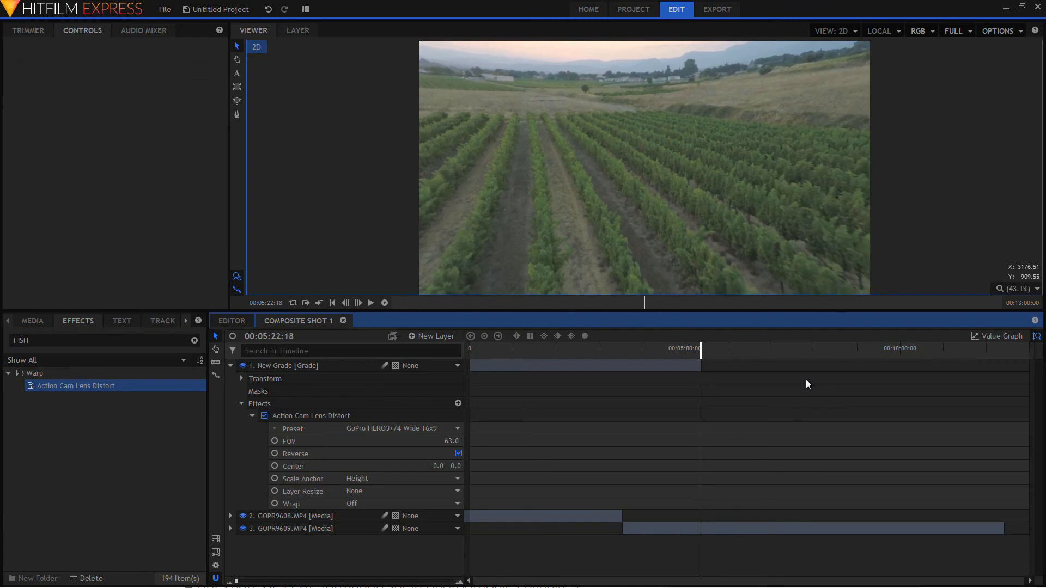
pyautogui.press('Right')
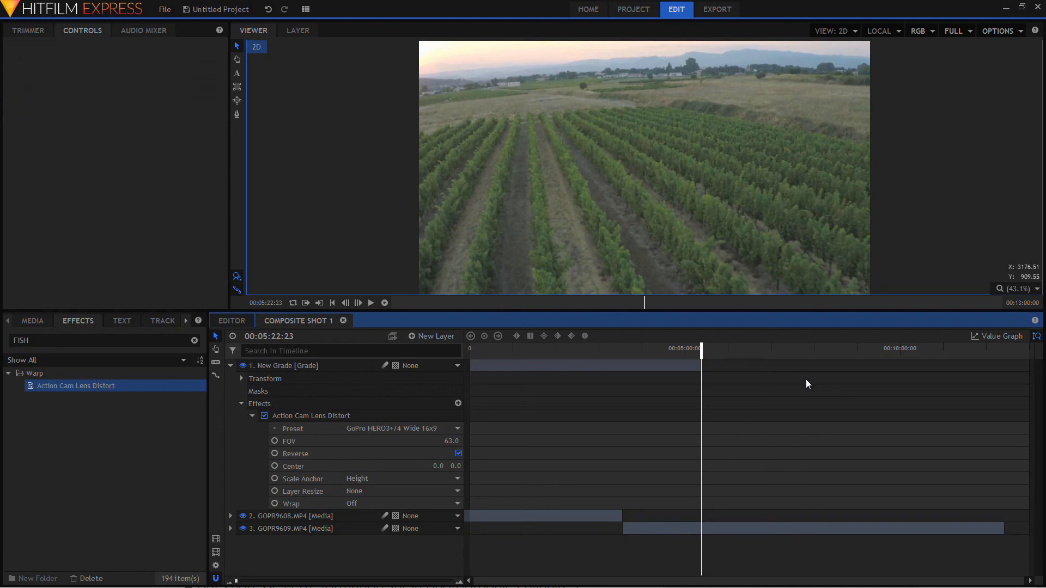
pyautogui.press('Right')
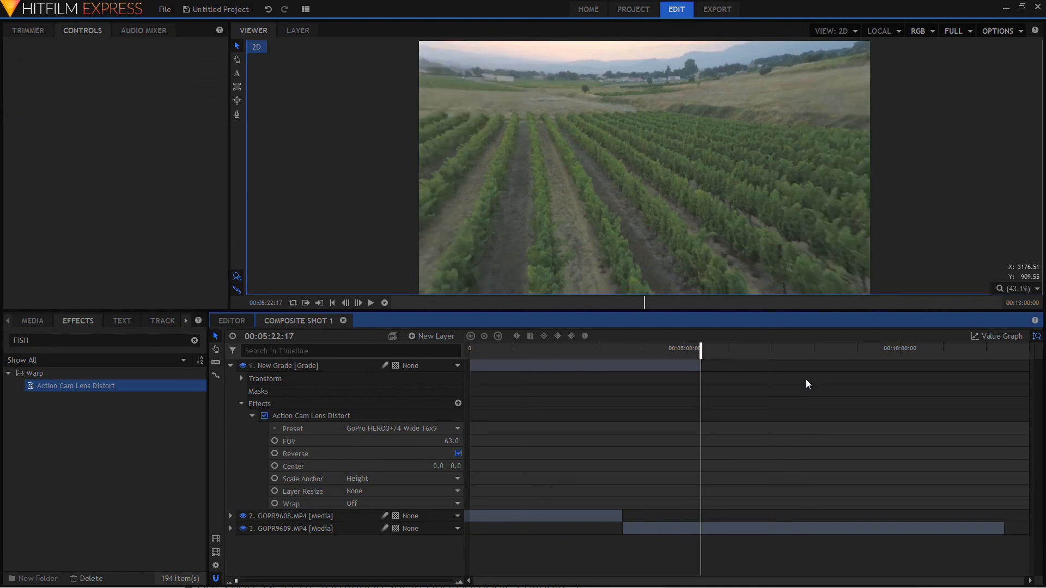